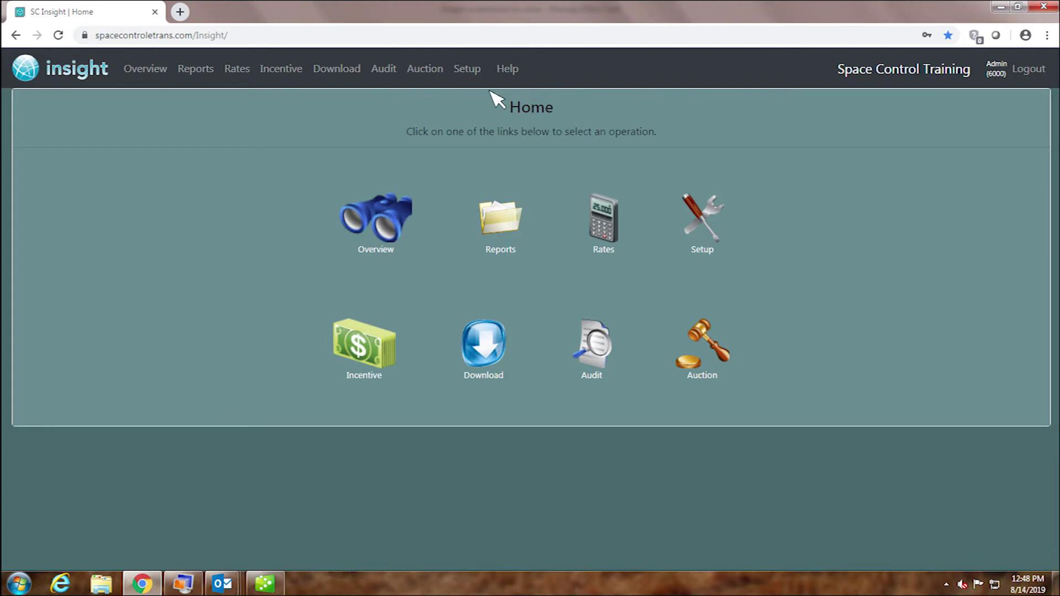
Step: Go to the Setup page from the top navigation bar
left_click(469, 71)
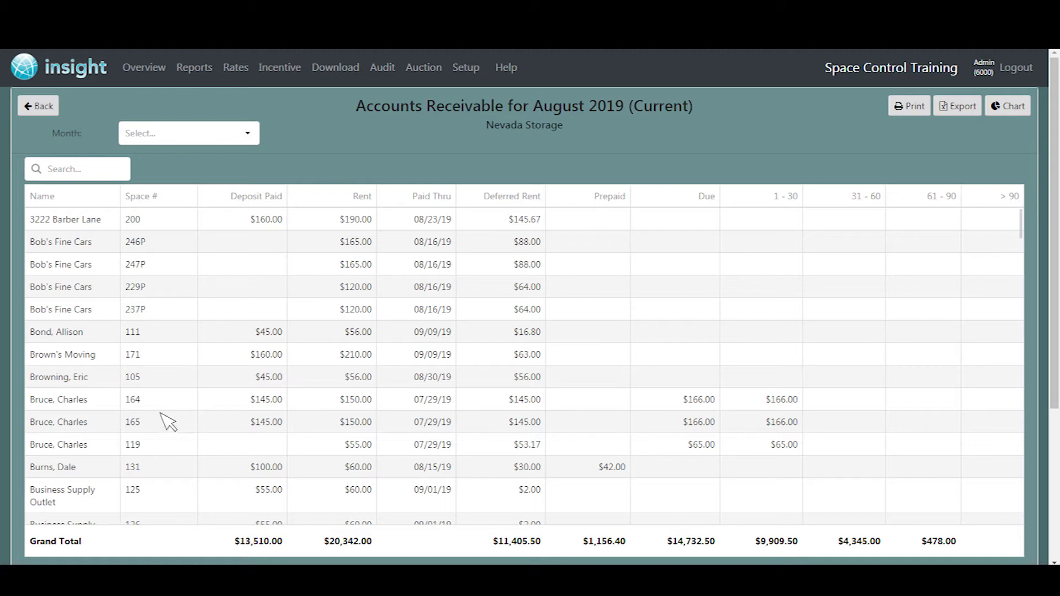
Step: Sort the August 2019 receivables by Name (Z-A, then A-Z), then by Due, largest first
left_click(88, 198)
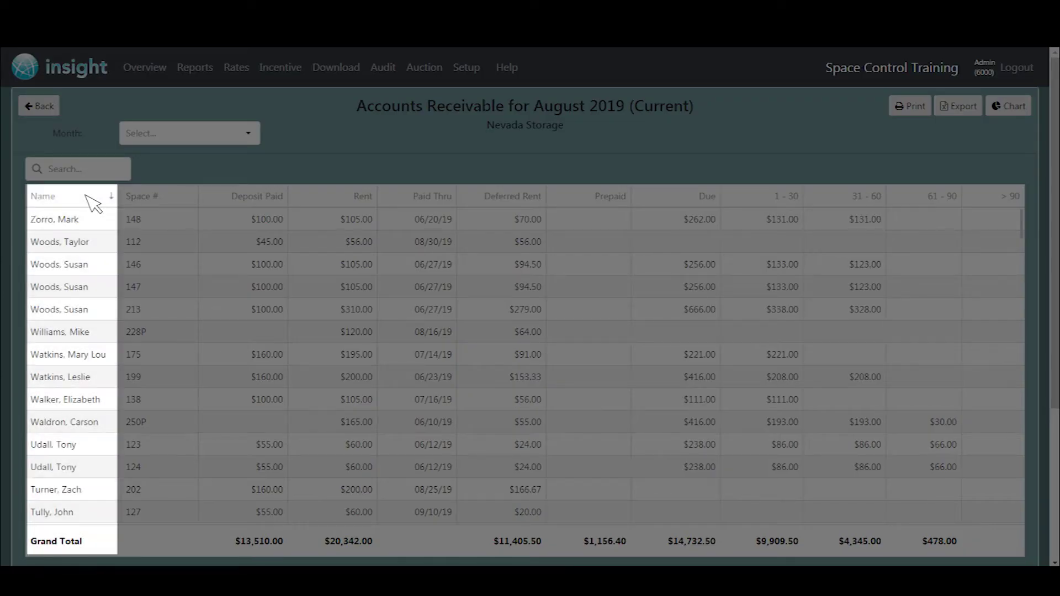
left_click(87, 196)
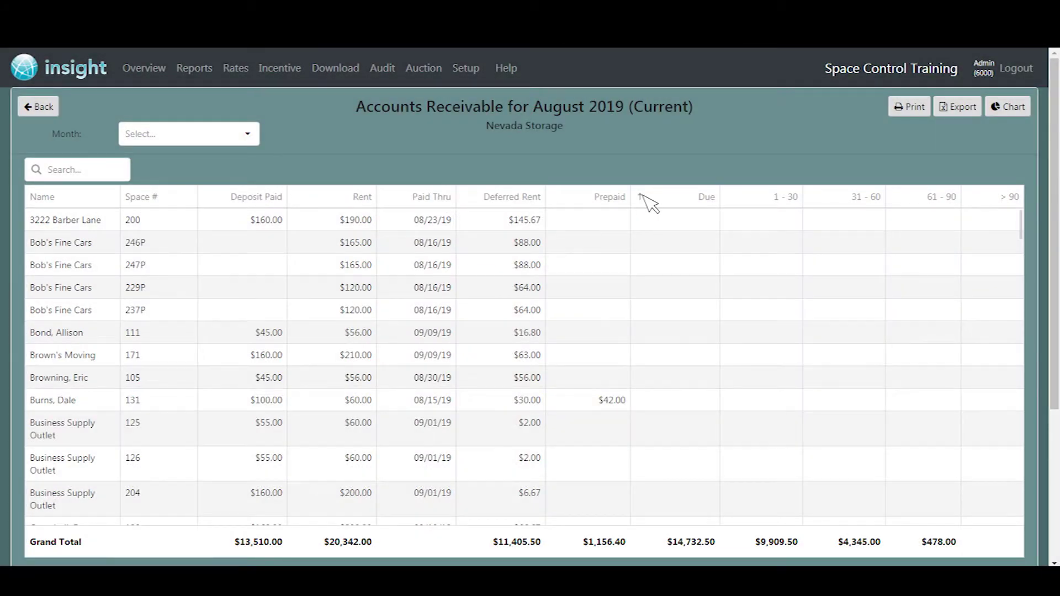
left_click(673, 199)
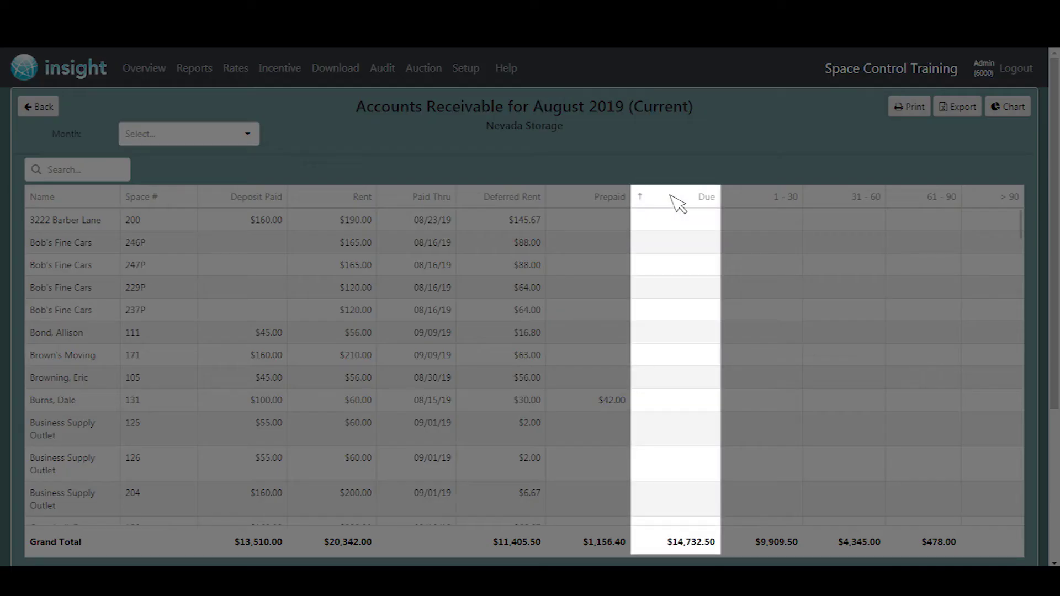
left_click(678, 204)
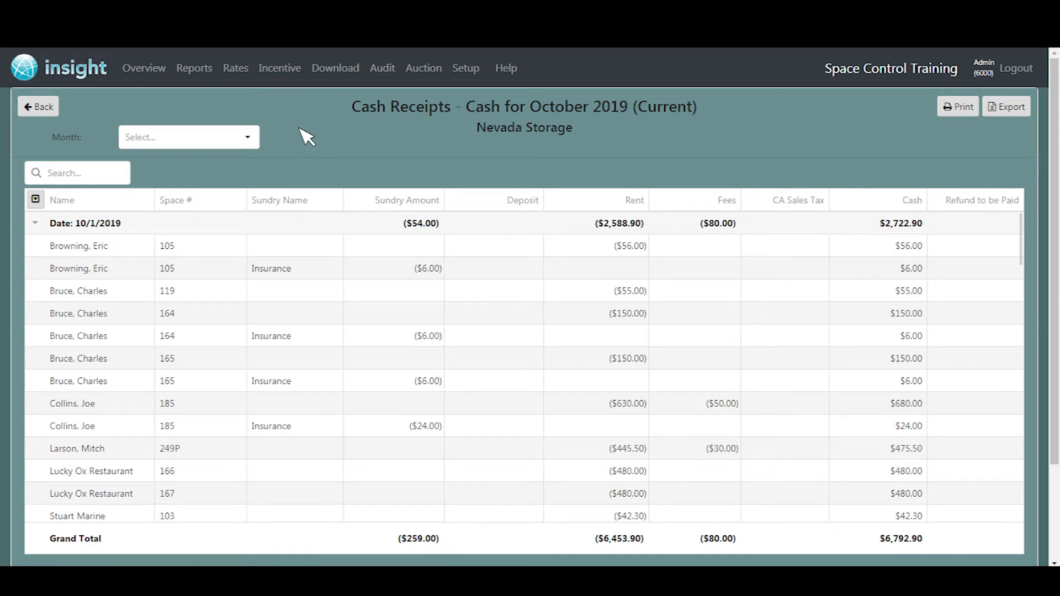
Step: Collapse the 10/1/2019 cash receipts into a single date total row
left_click(35, 222)
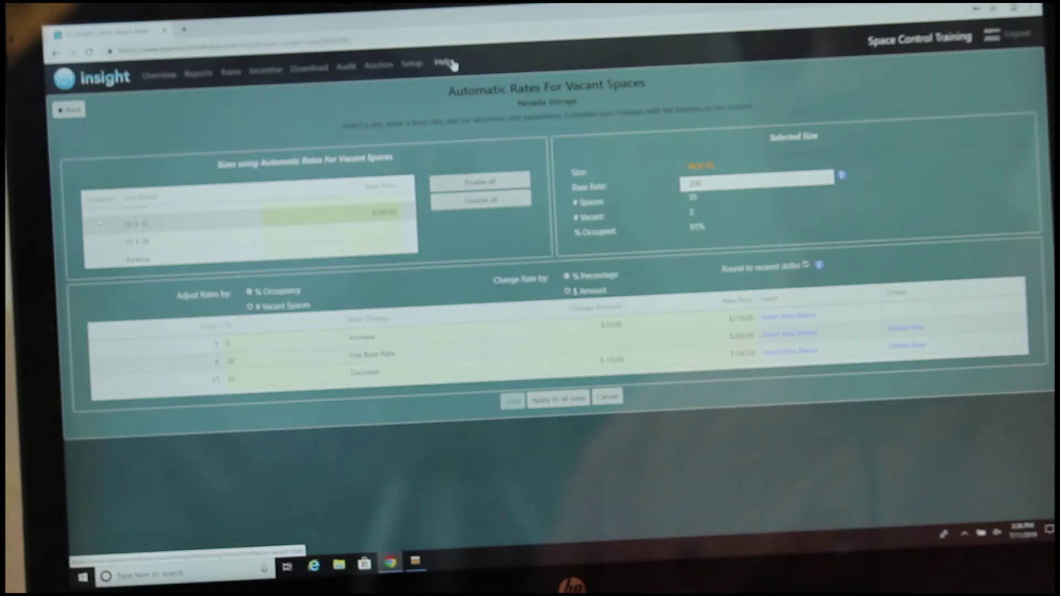
Step: Open the Insight help pages from the Automatic Rates For Vacant Spaces page
left_click(453, 65)
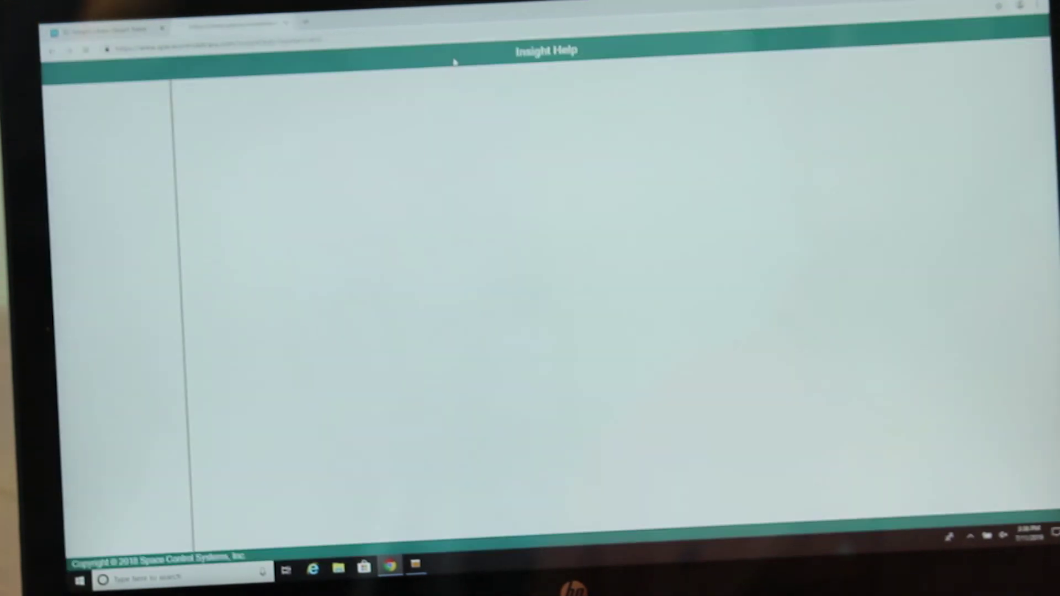